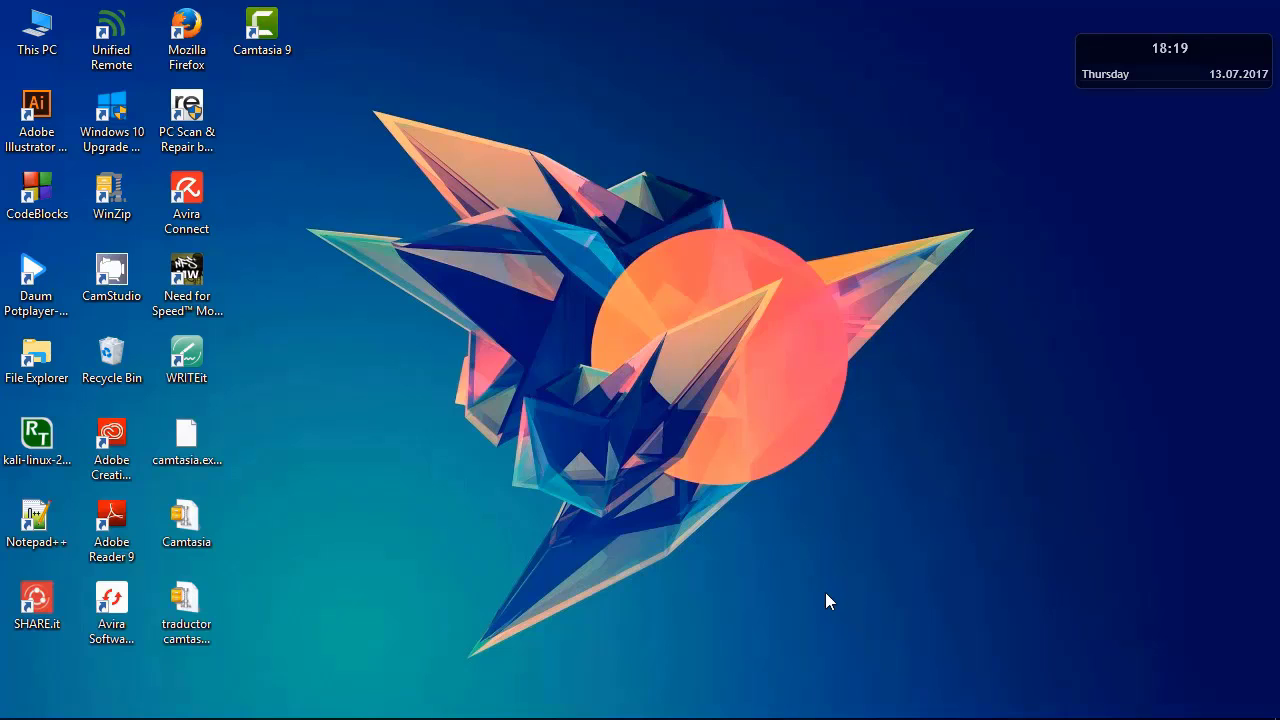
- Bring up the Windows taskbar with the Firefox shortcut
mouse_move(765, 712)
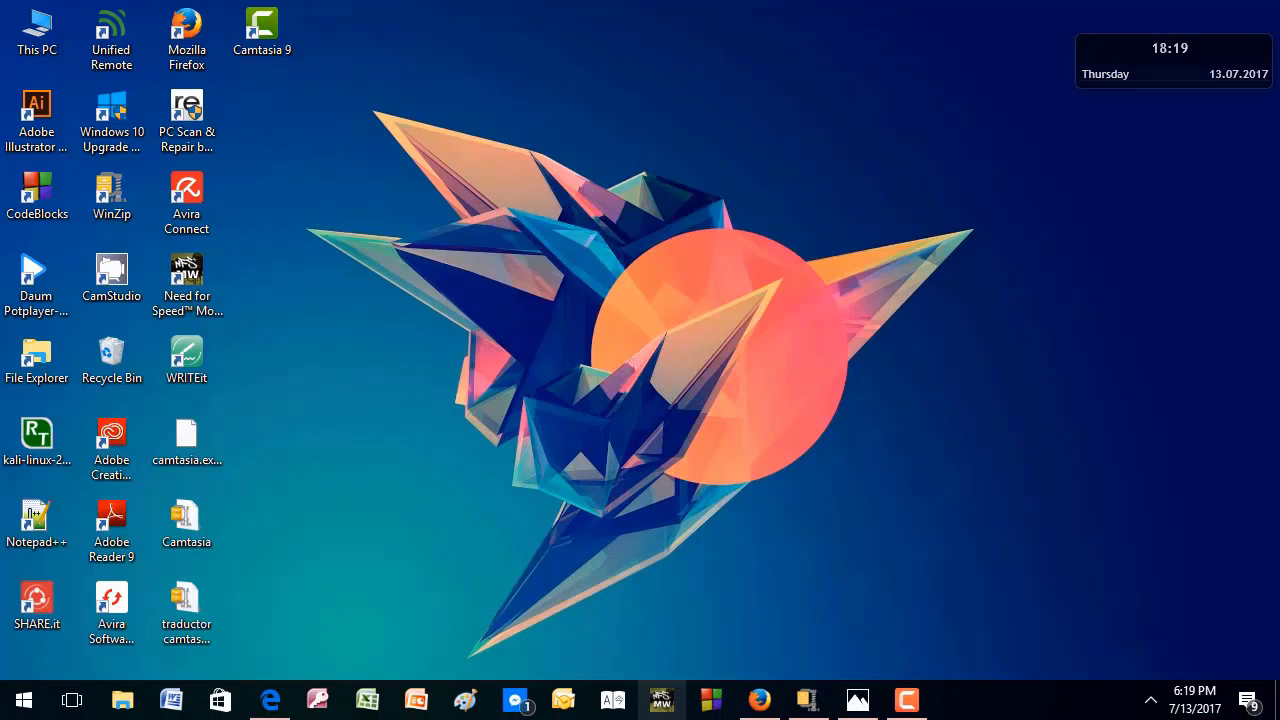
- Launch Firefox and run a Google search for 'youtube'
click(762, 700)
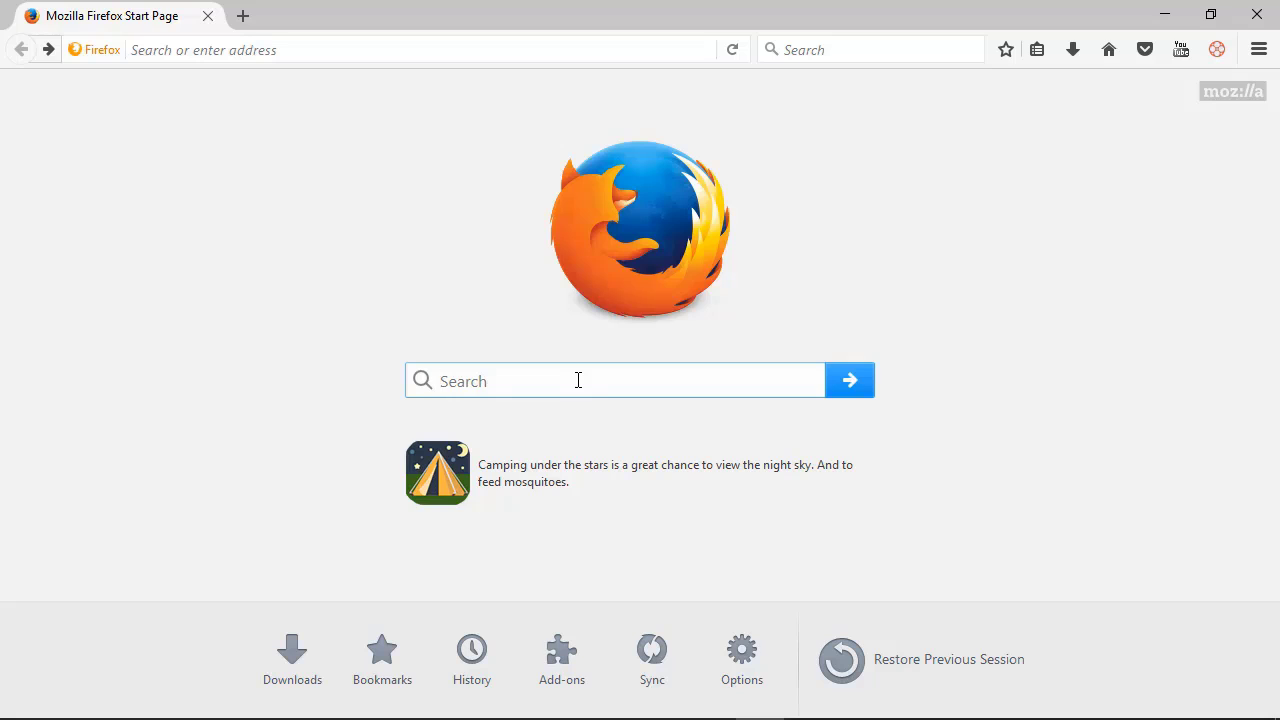
text(yout)
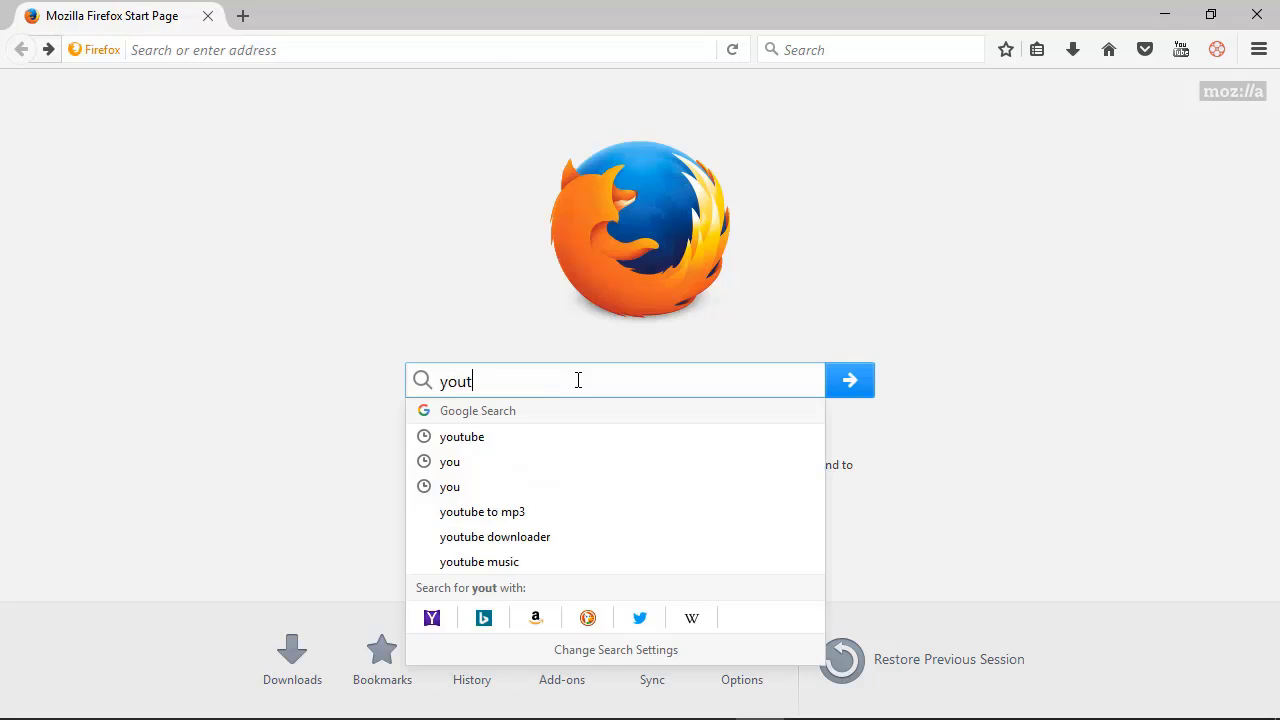
text(ube)
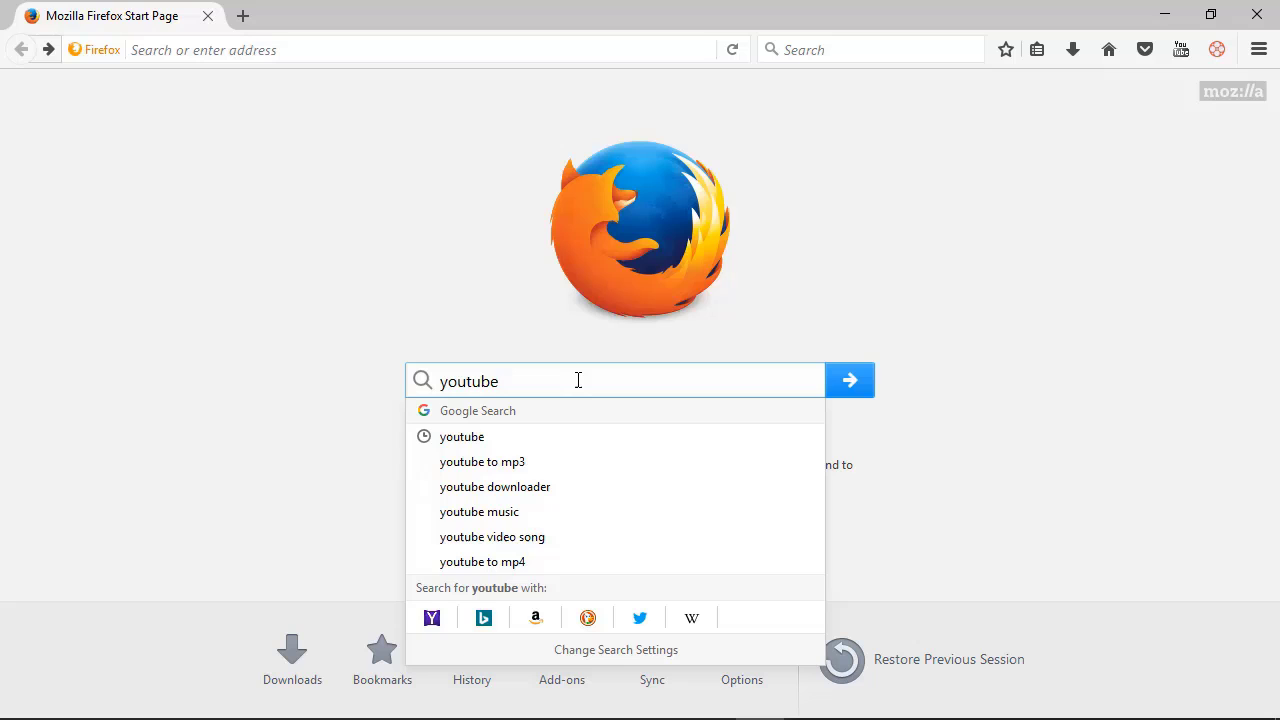
key(Return)
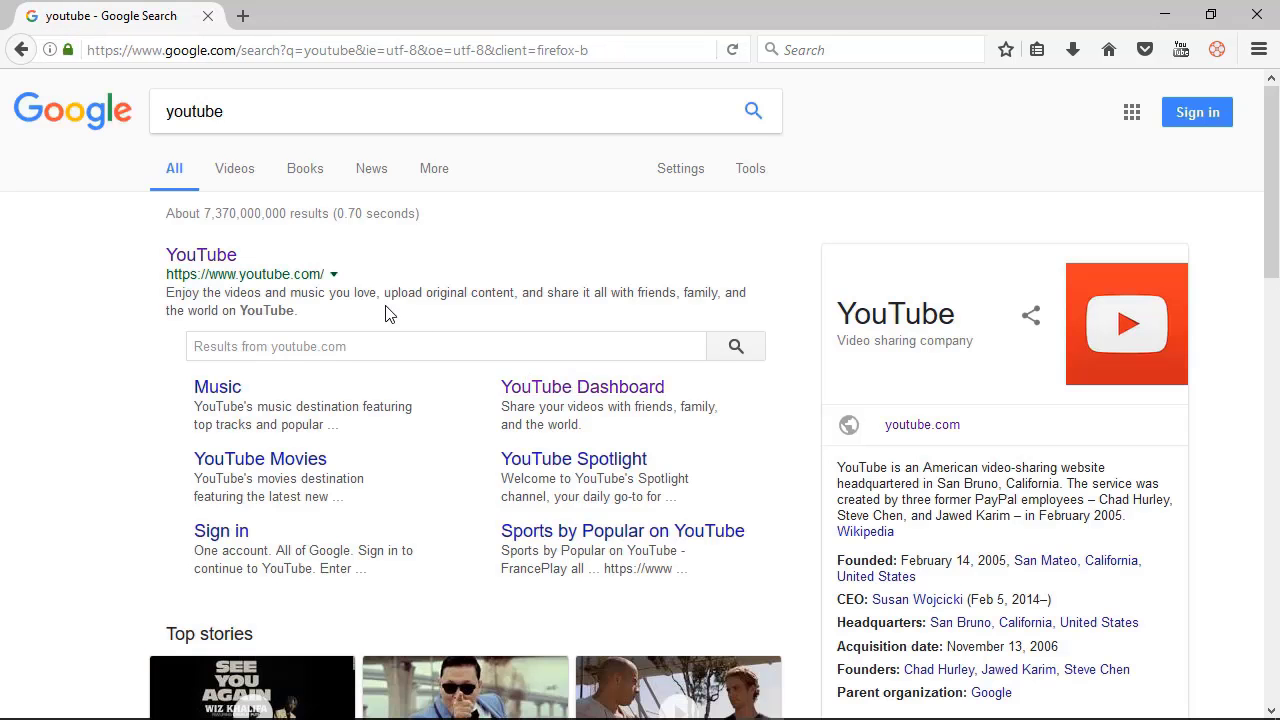
- Follow the YouTube link in the Google results to reach the YouTube home page
click(207, 262)
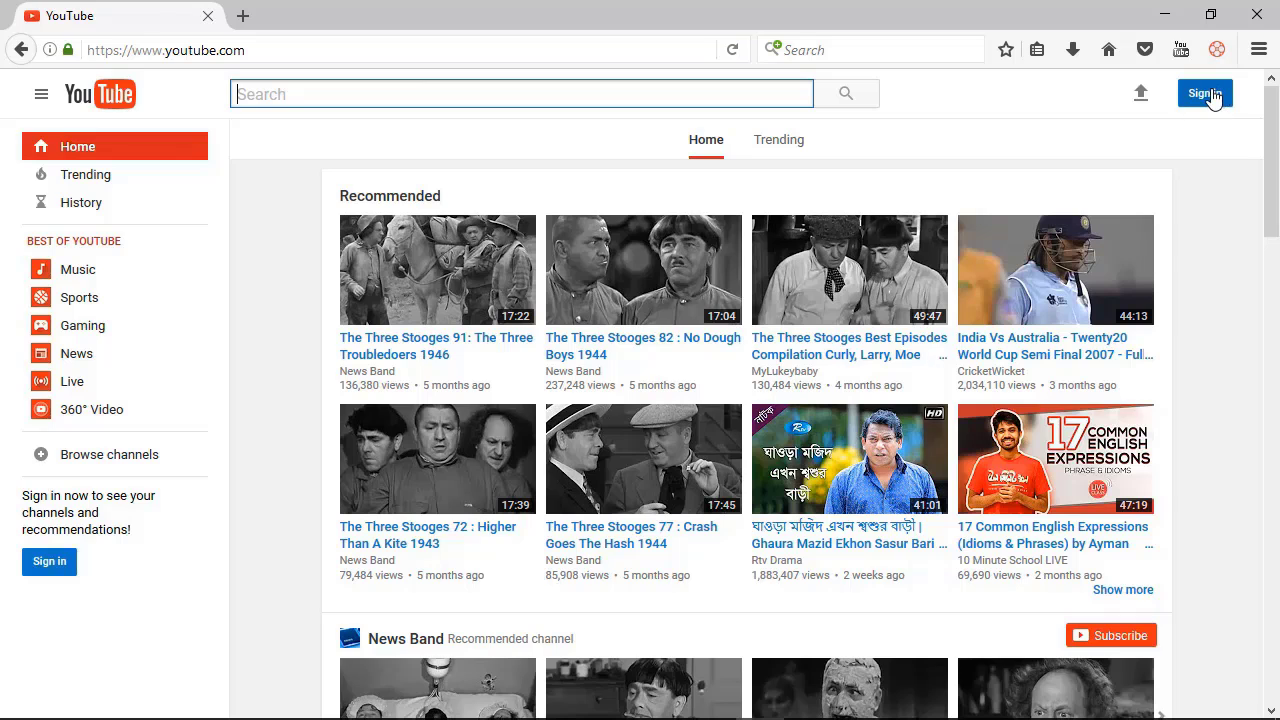
- Start YouTube sign-in with the account's Gmail address and continue to the password step
click(1206, 94)
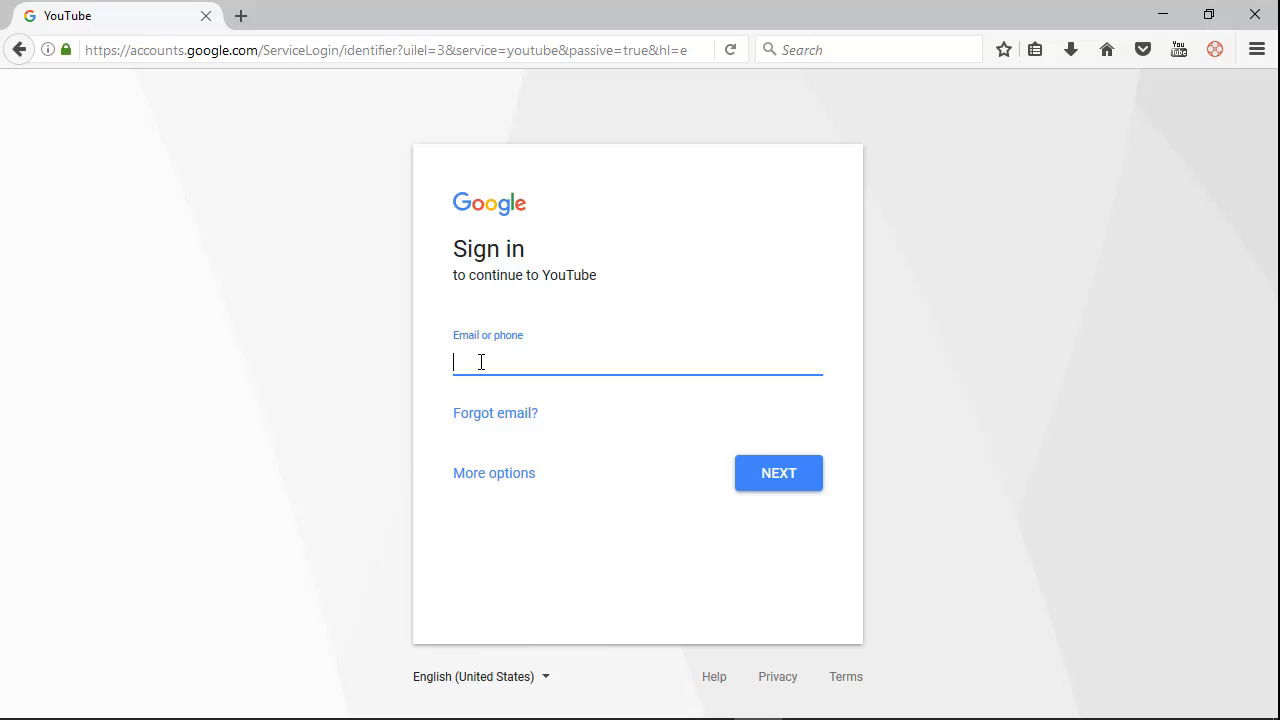
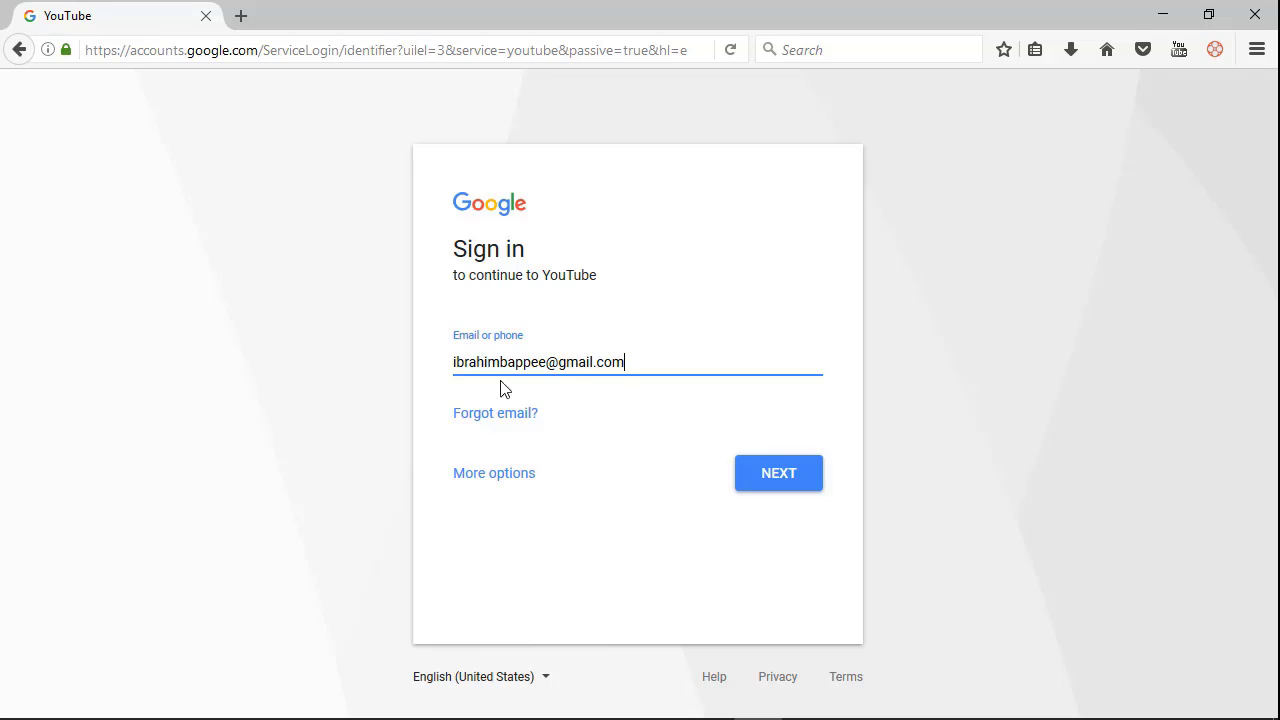
click(773, 480)
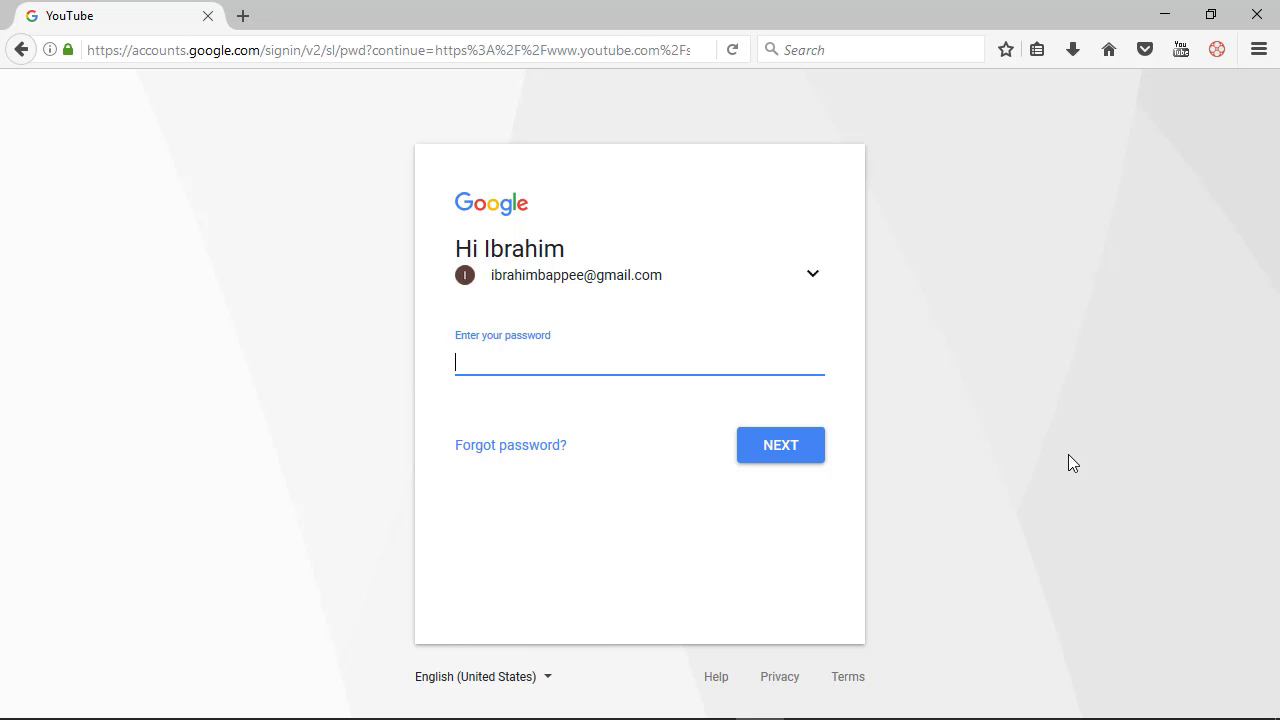
- Enter the account password to finish signing in to YouTube
text(**********)
click(802, 458)
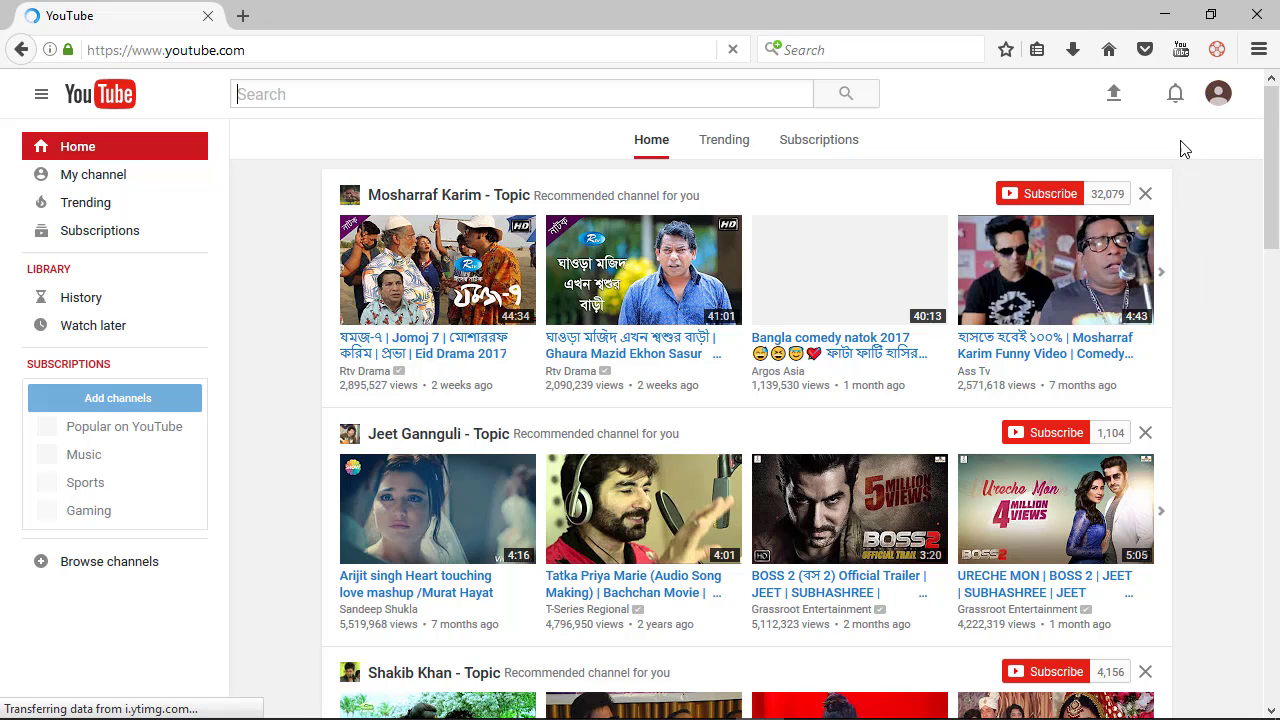
- Open Creator Studio from the account avatar menu
click(1219, 99)
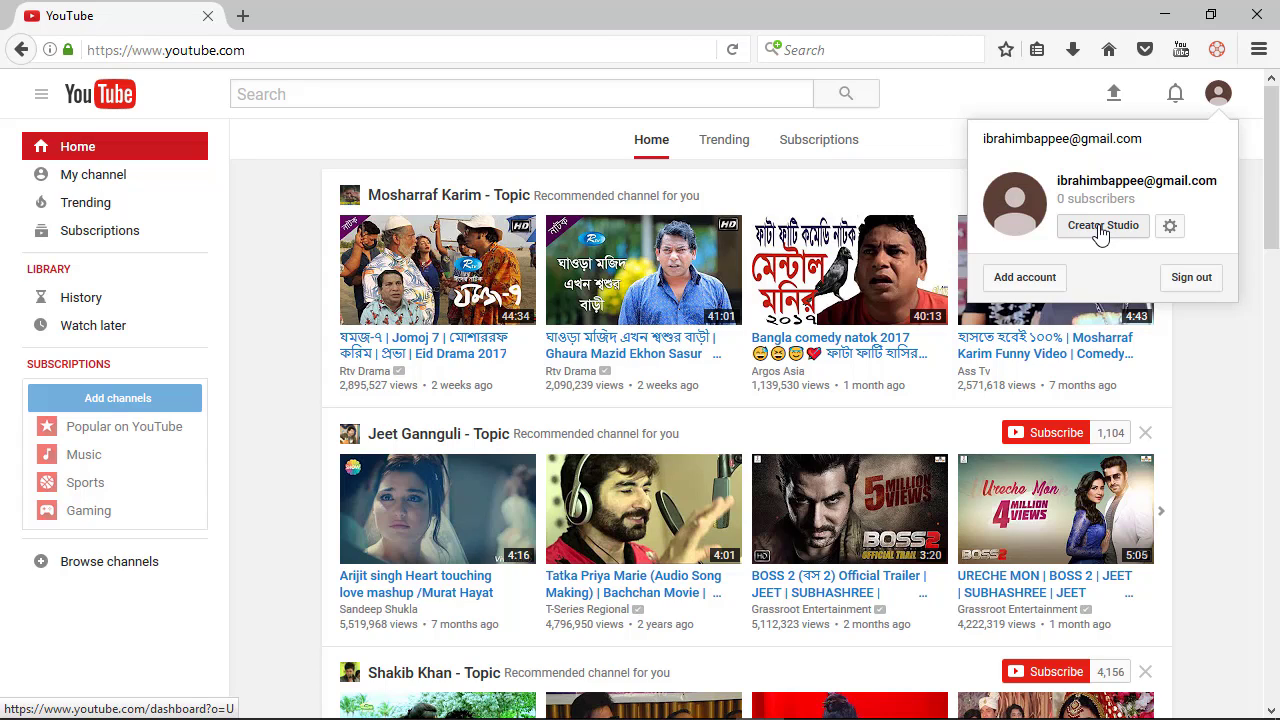
click(1101, 233)
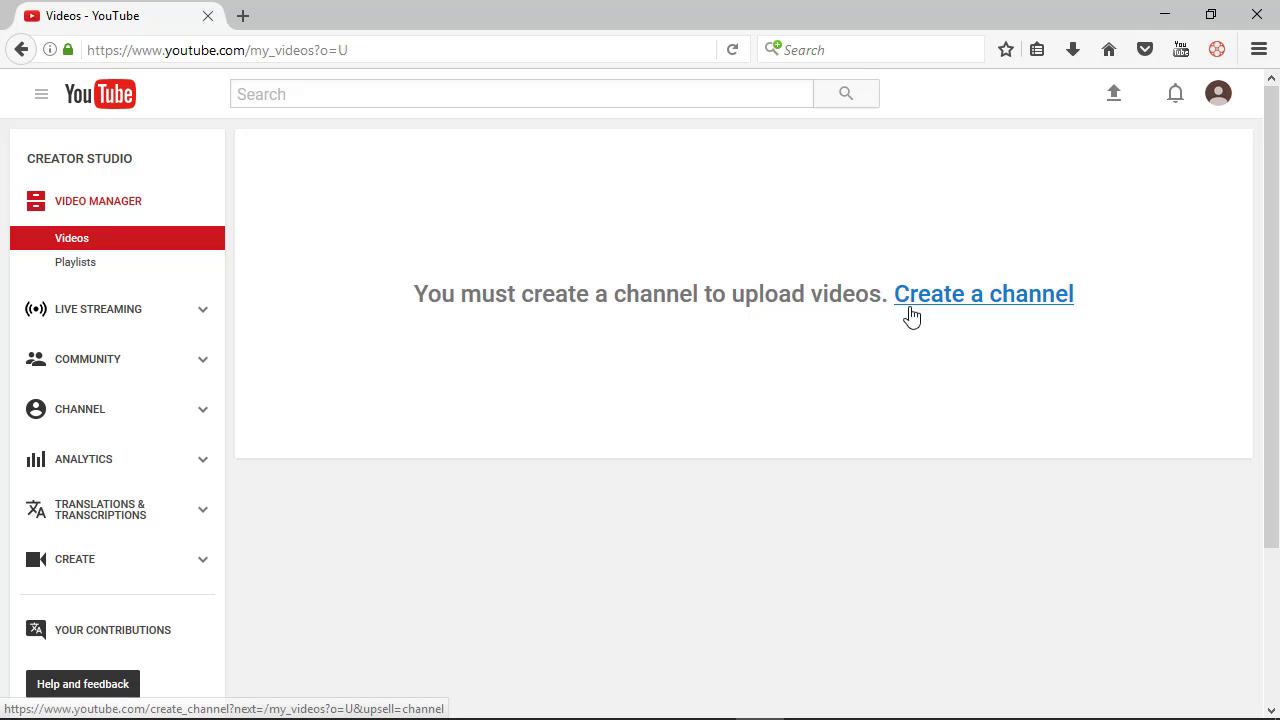
- Choose Create a channel on the Creator Studio Videos page
click(990, 305)
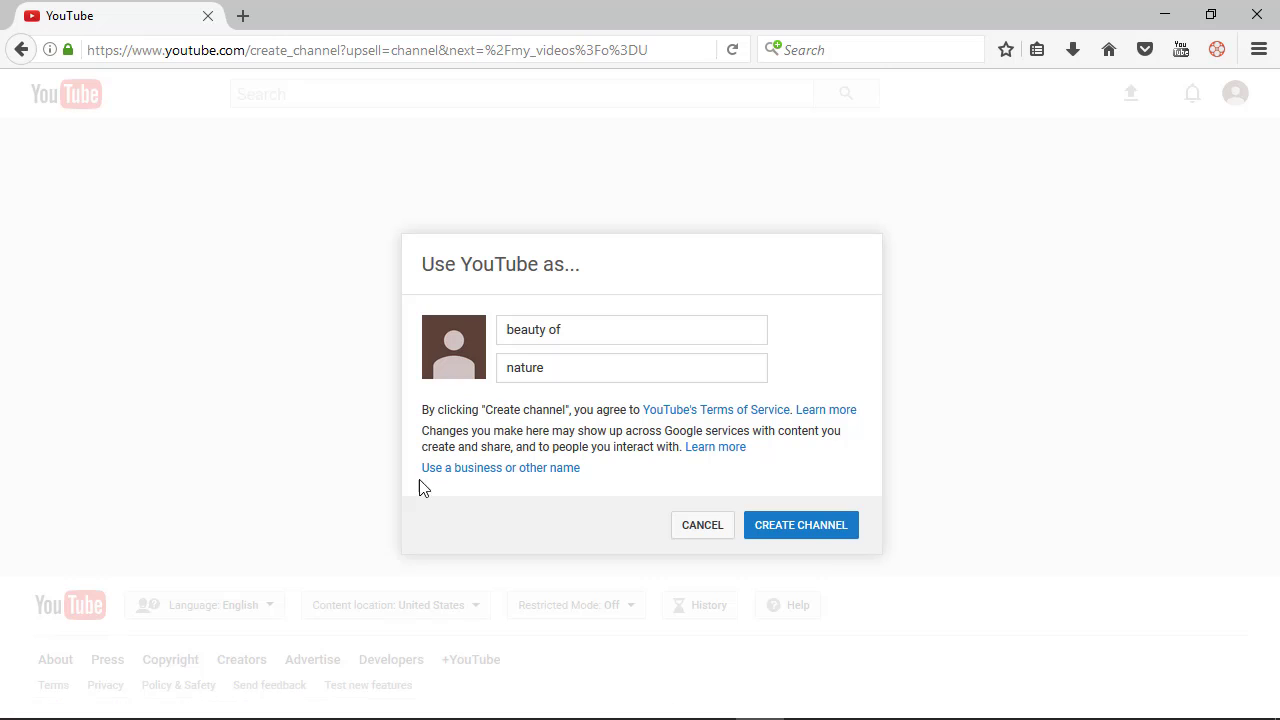
- Opt to use a business or other name and select the empty Brand Account name field
click(489, 470)
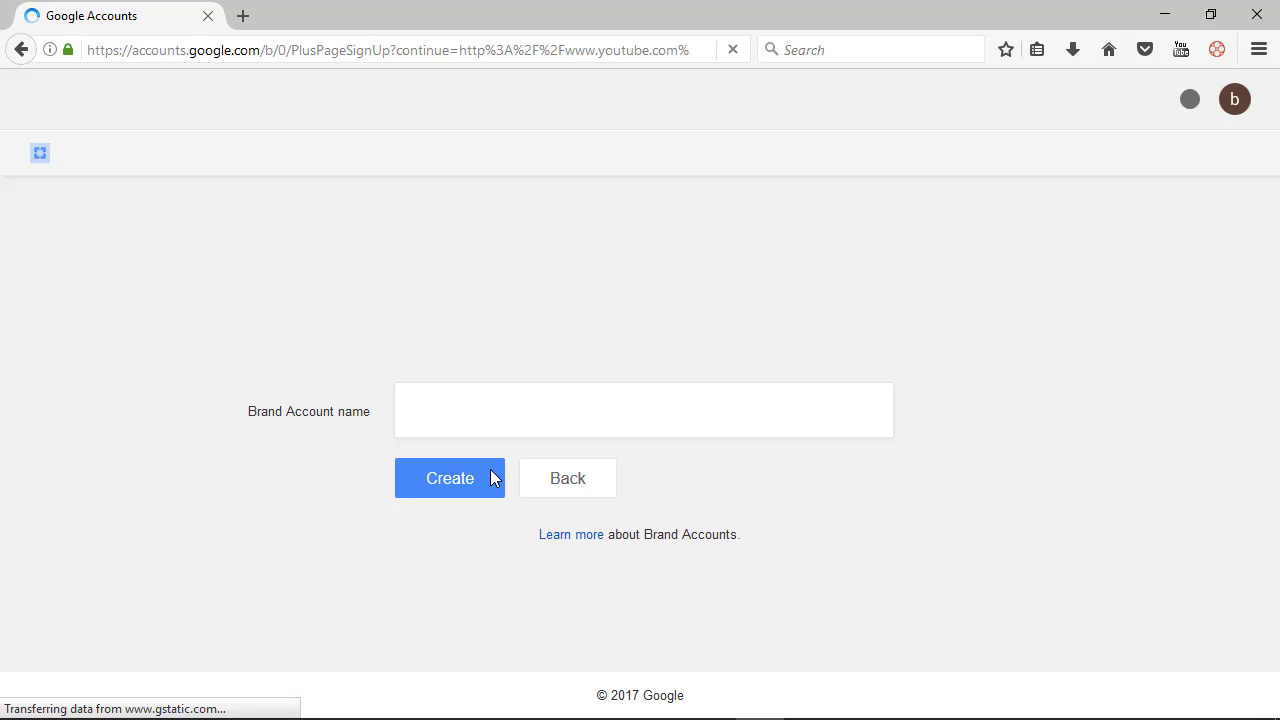
click(485, 409)
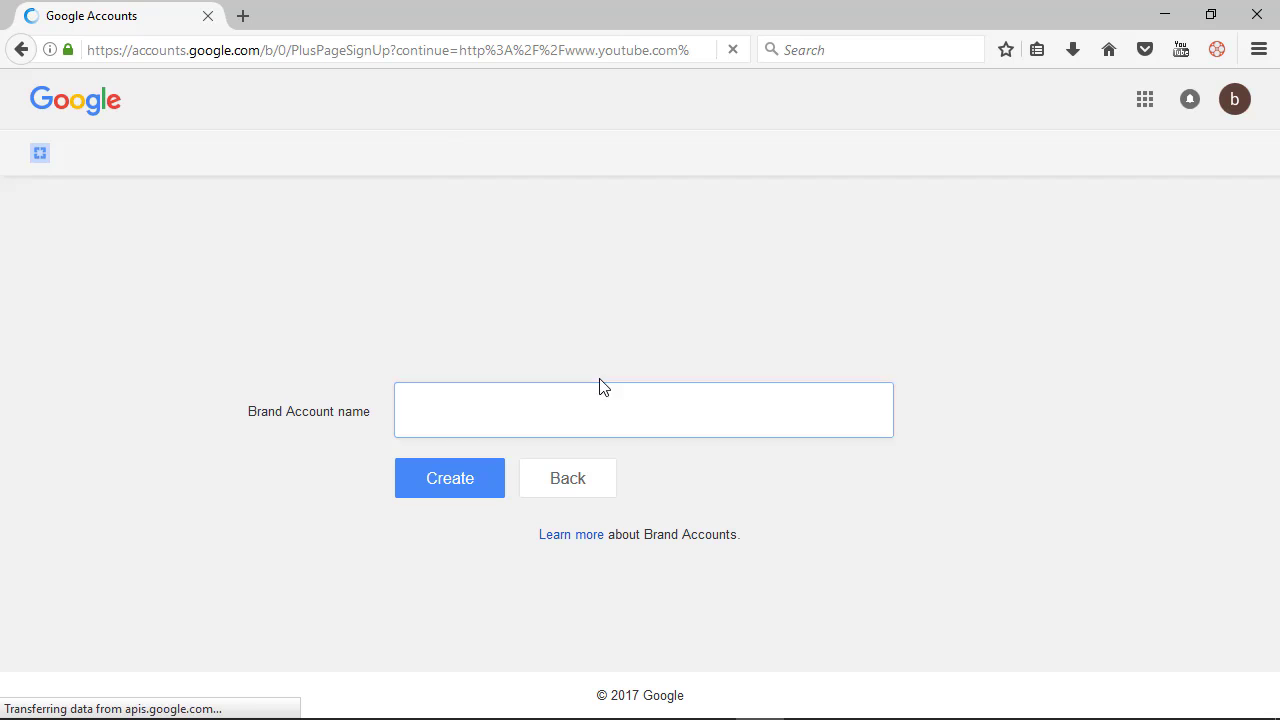
click(505, 410)
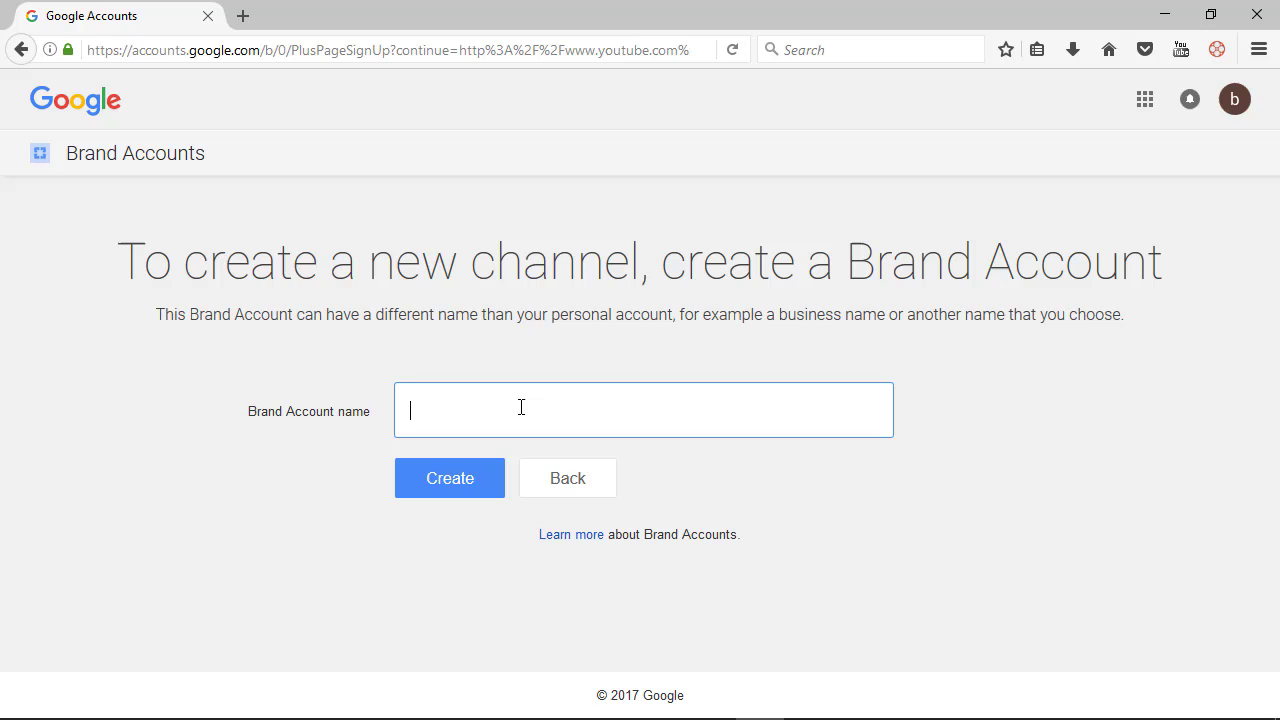
- Name the Brand Account 'Tech hub' and create it
text(tech)
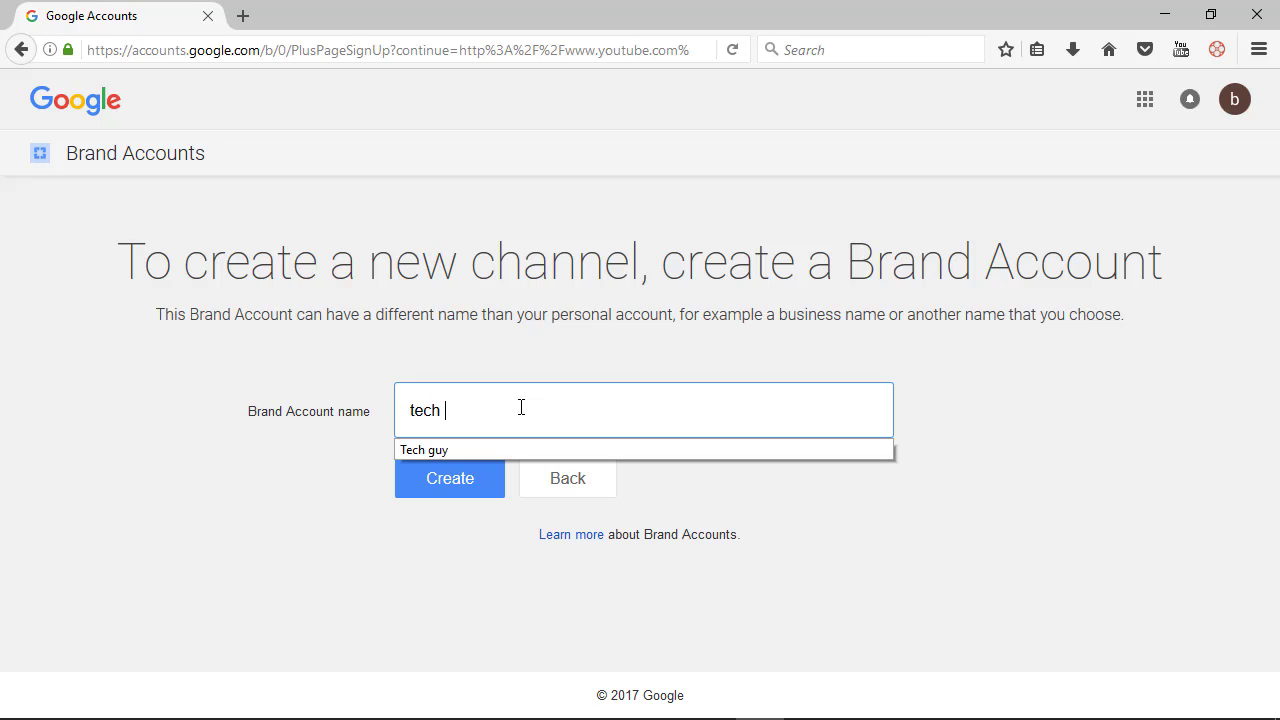
text( hub)
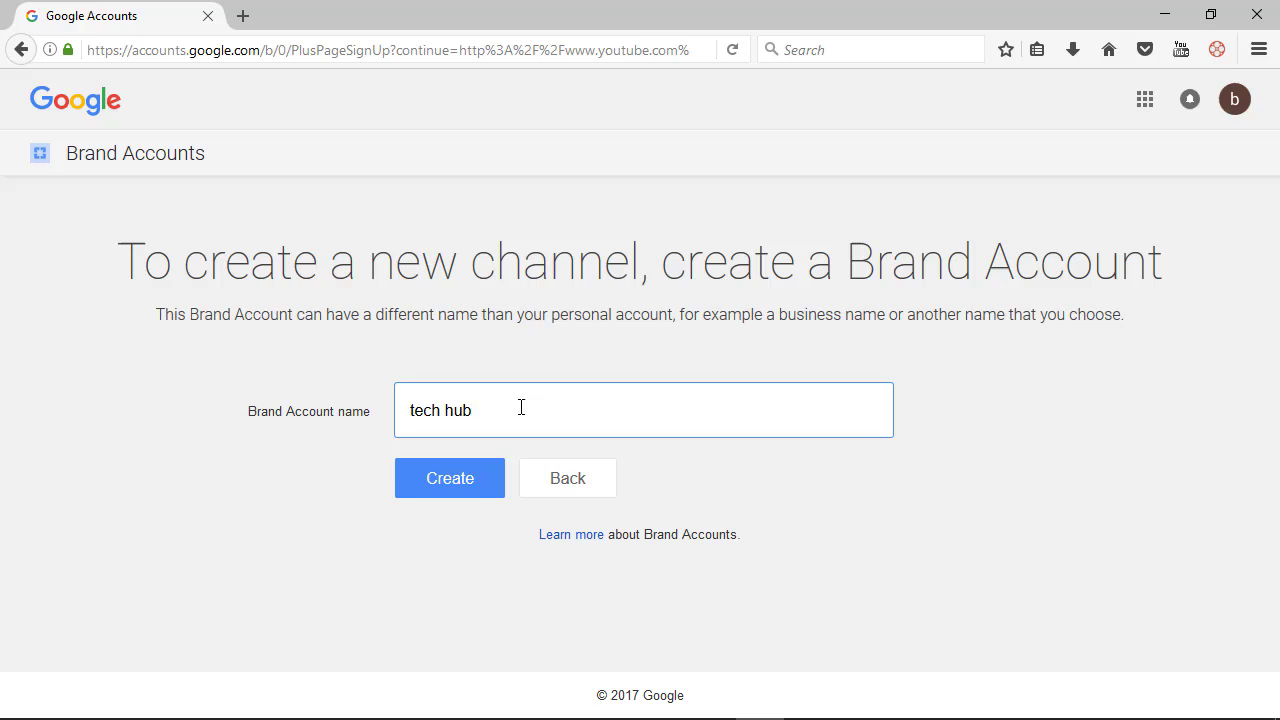
key(BackSpace)
text(T)
click(446, 477)
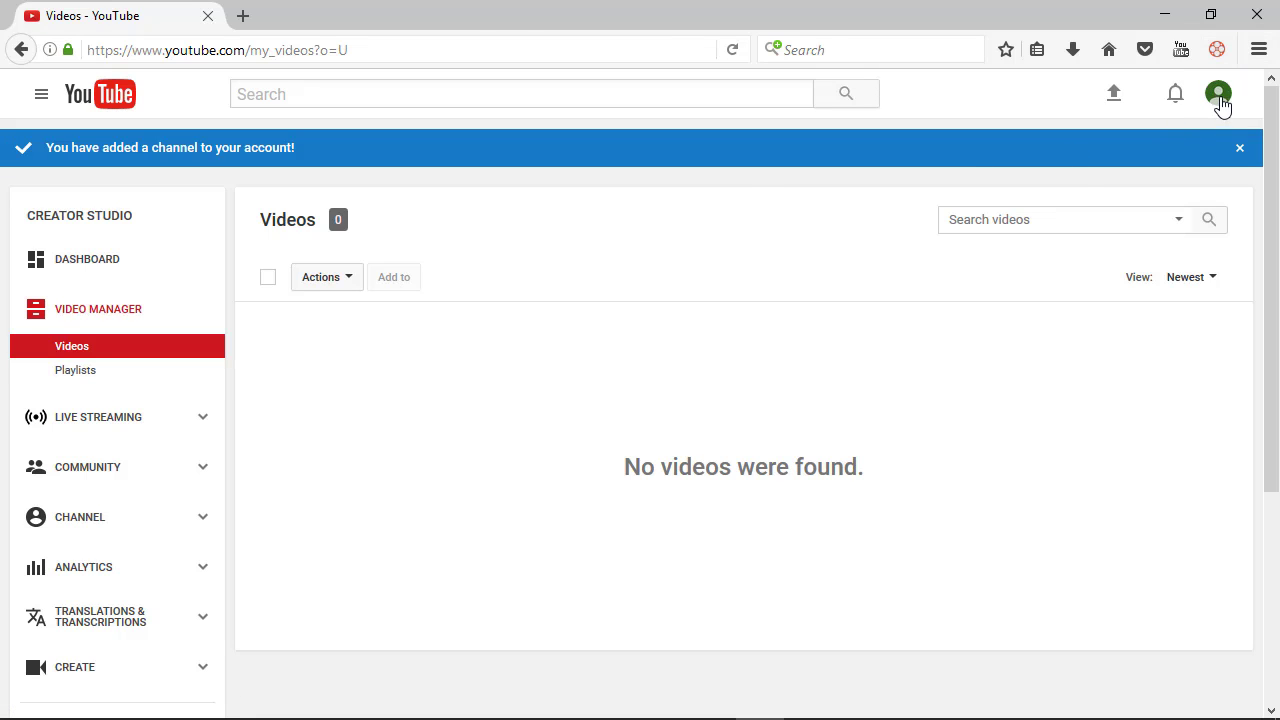
- Check in the avatar menu that Tech hub is the active channel, then close it
click(1218, 96)
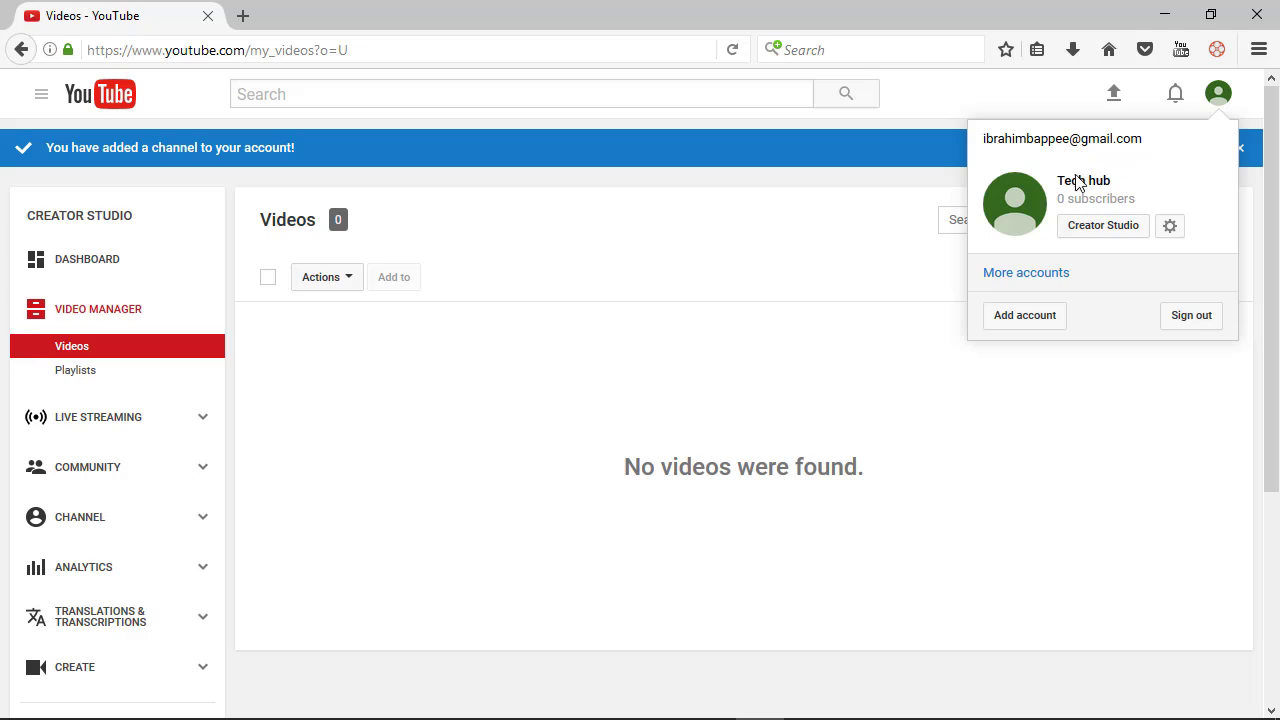
click(1215, 100)
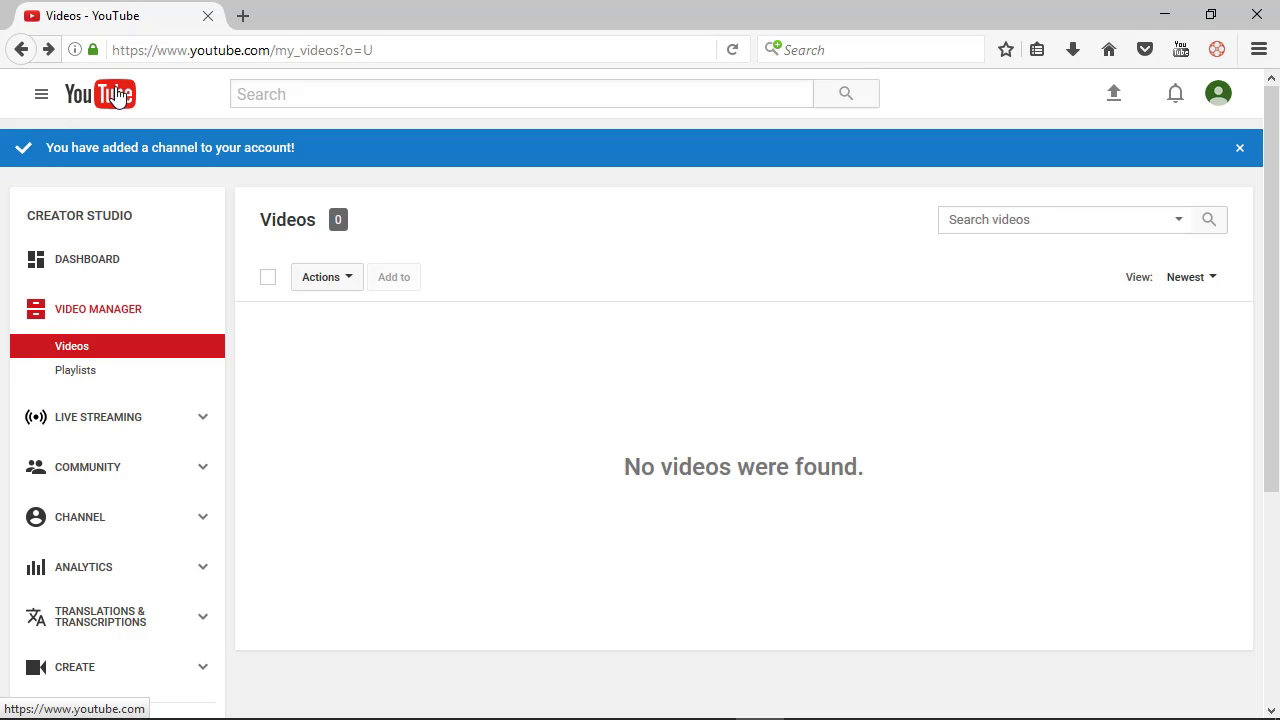
- Go to the Tech hub channel page through My channel and review its empty layout
click(41, 100)
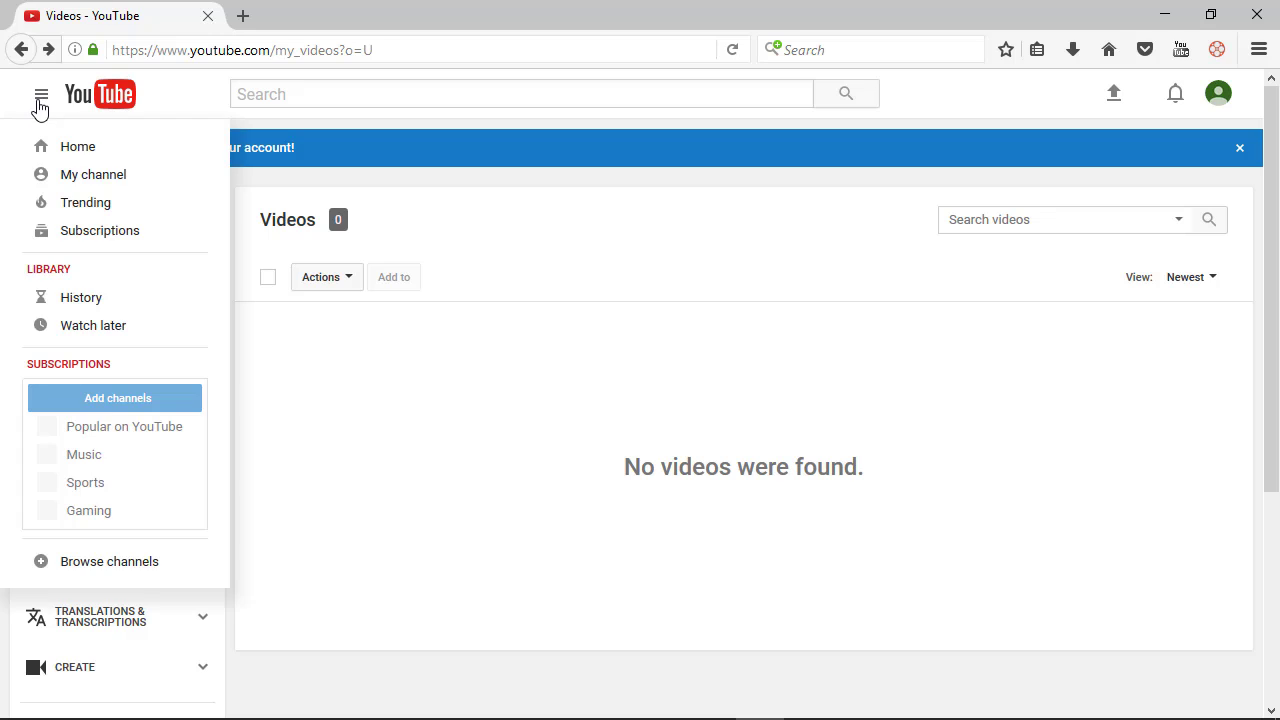
click(83, 187)
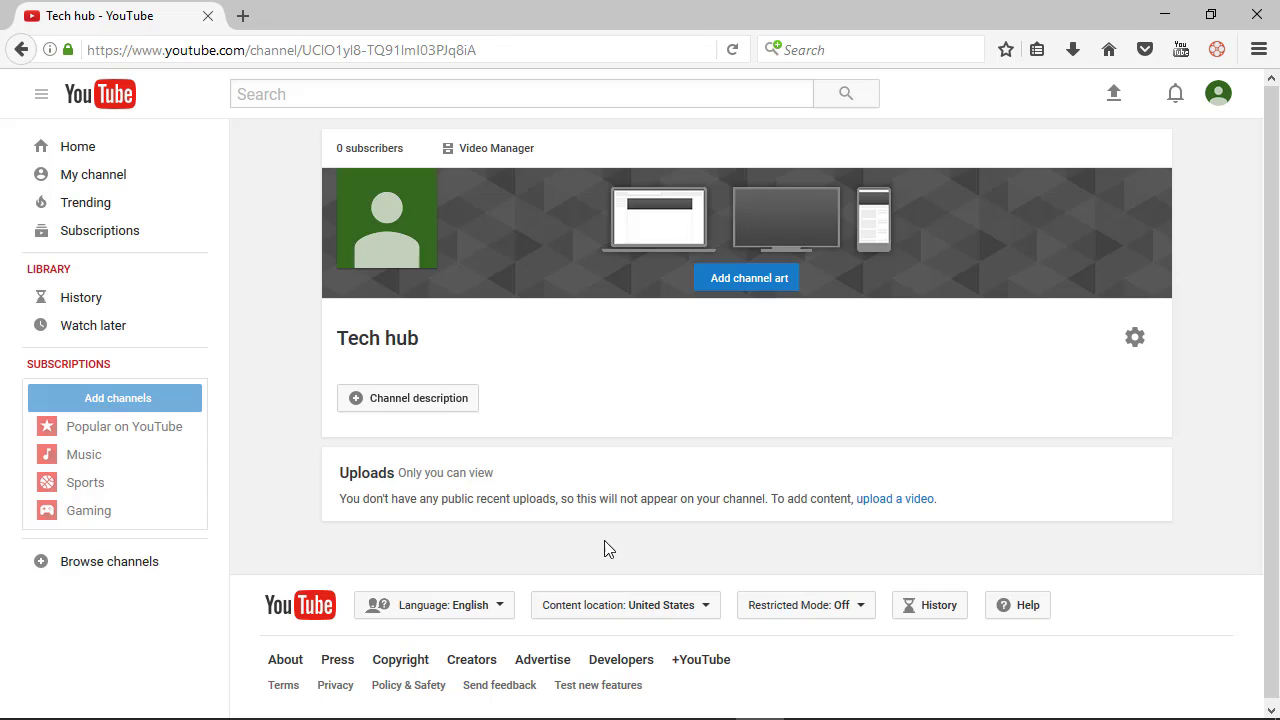
scroll(571, 375, down, 1)
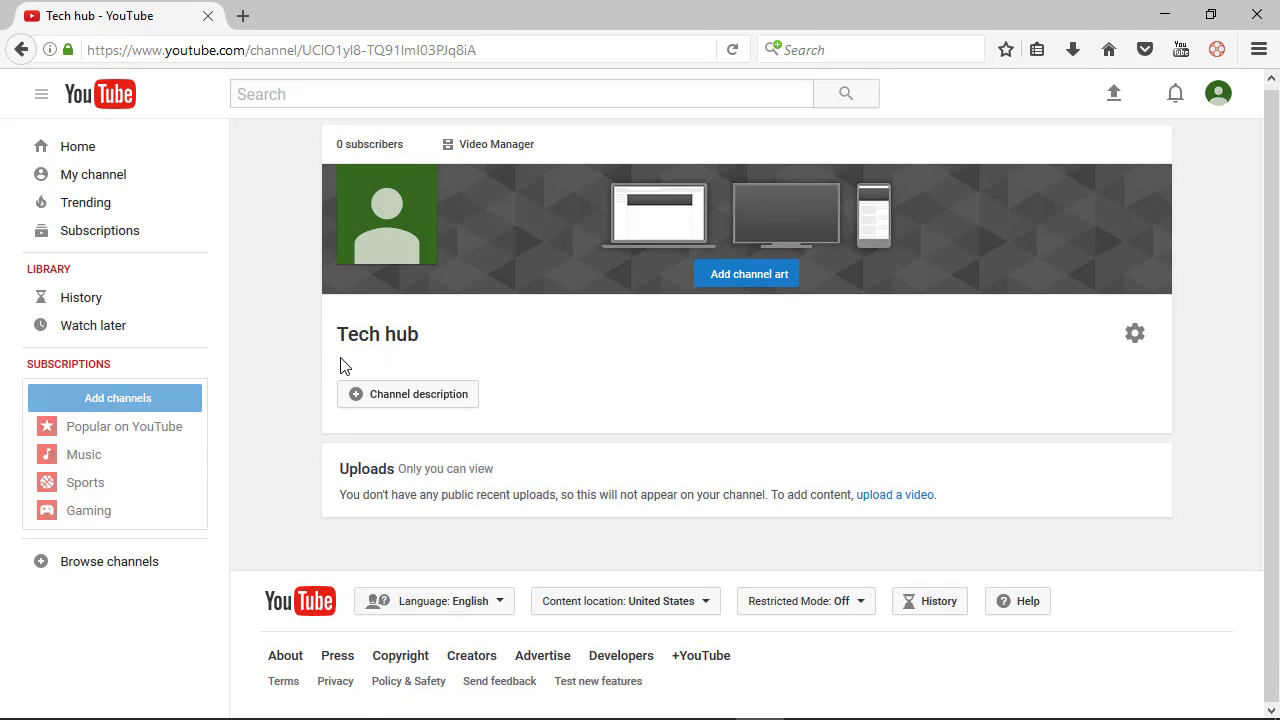
mouse_move(377, 238)
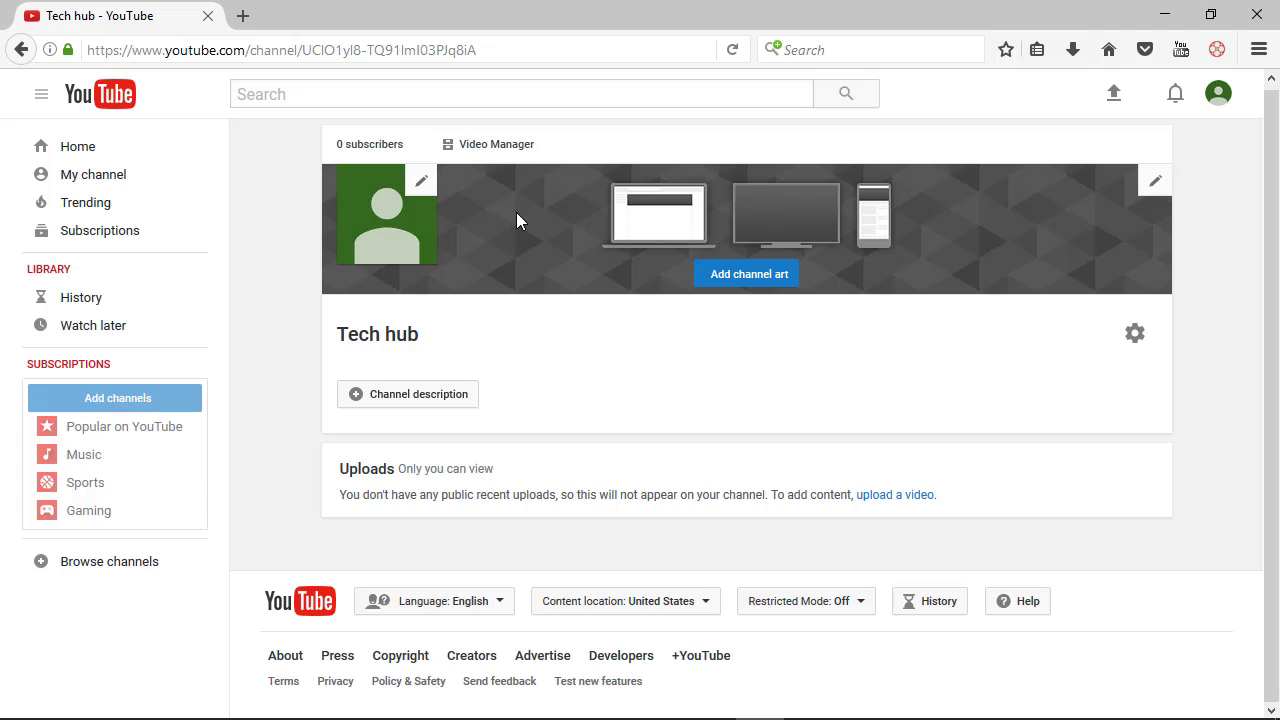
- Show Tech hub's Creator Studio Status and features page with strike counts and upload status
click(465, 148)
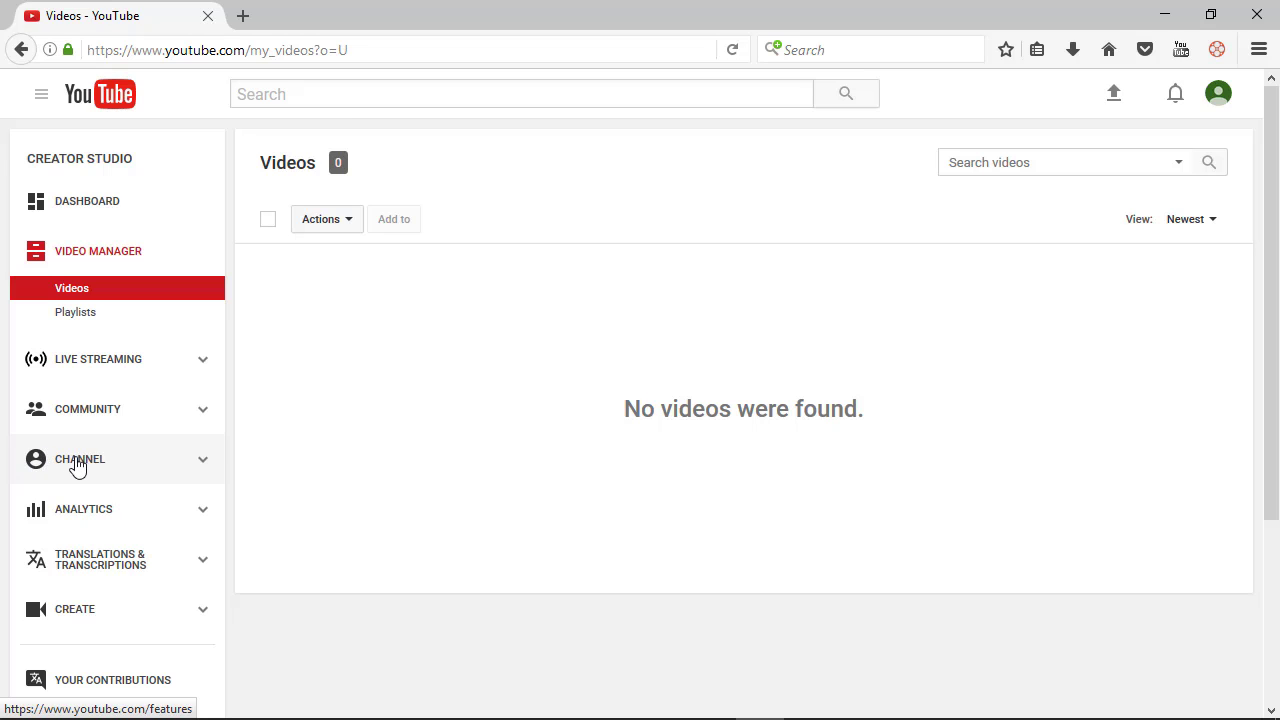
click(72, 461)
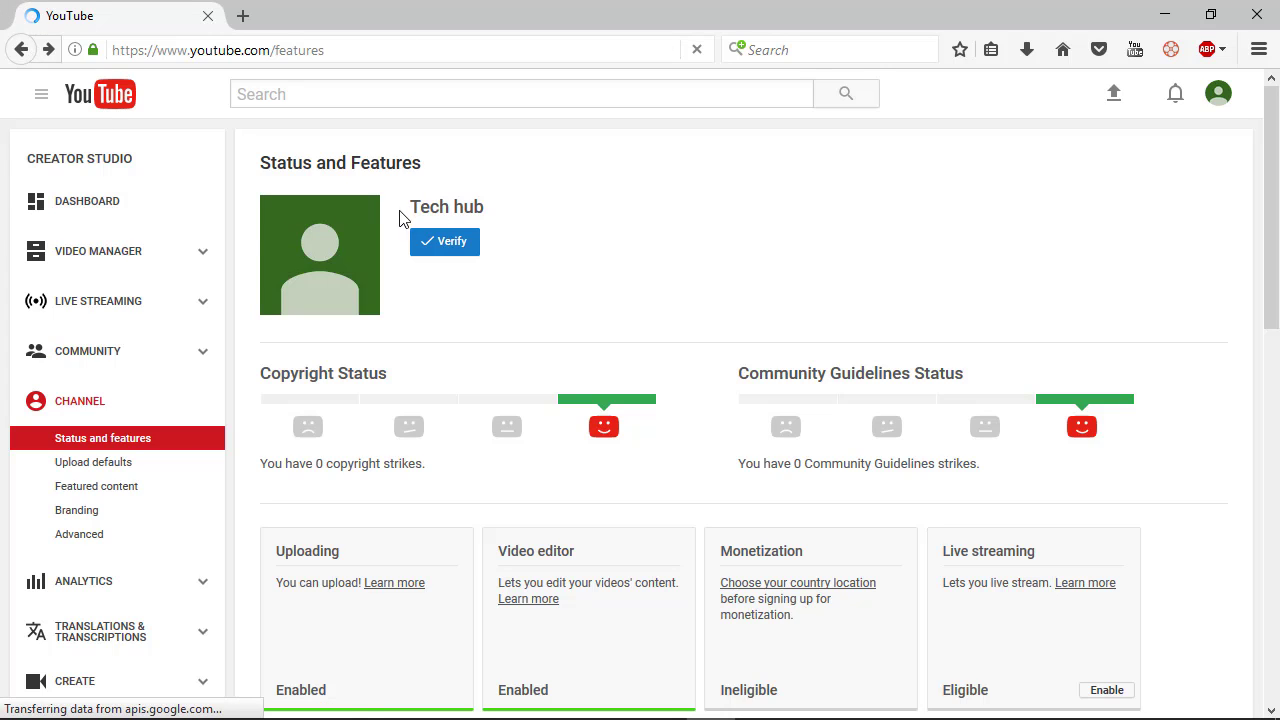
- Begin channel phone verification with Bangladesh as the country and text-message code delivery
click(447, 250)
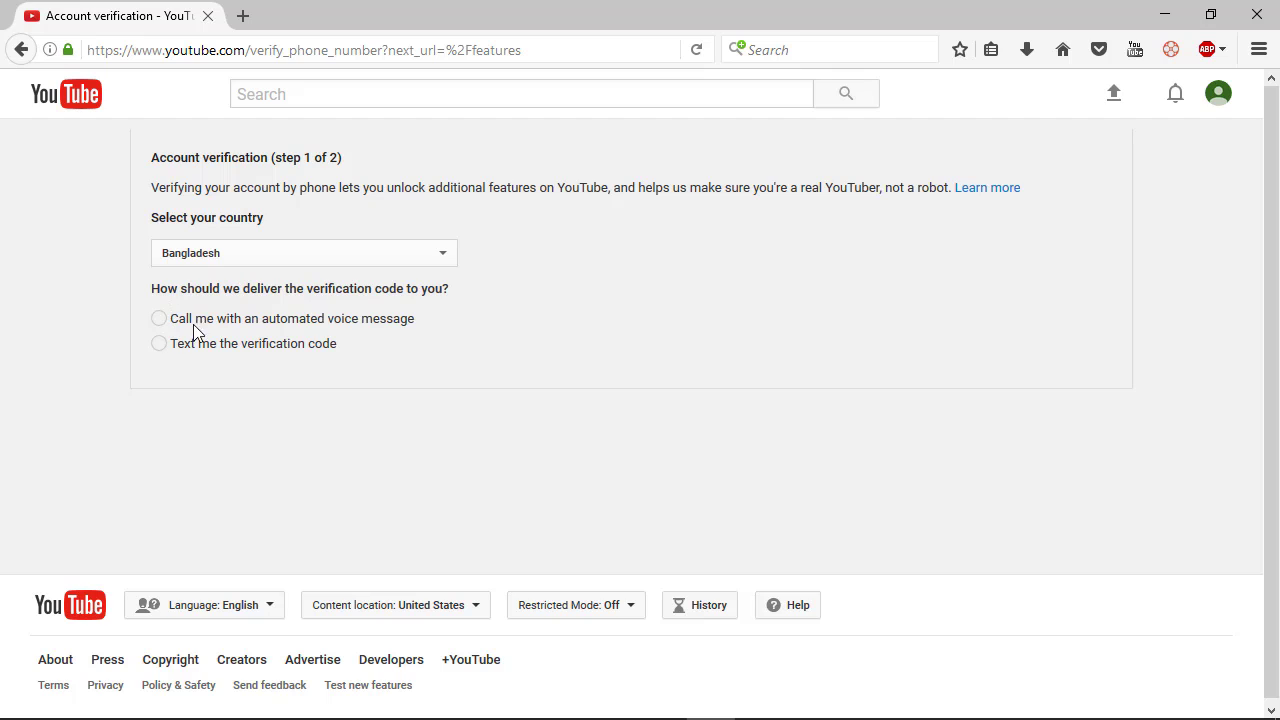
click(447, 260)
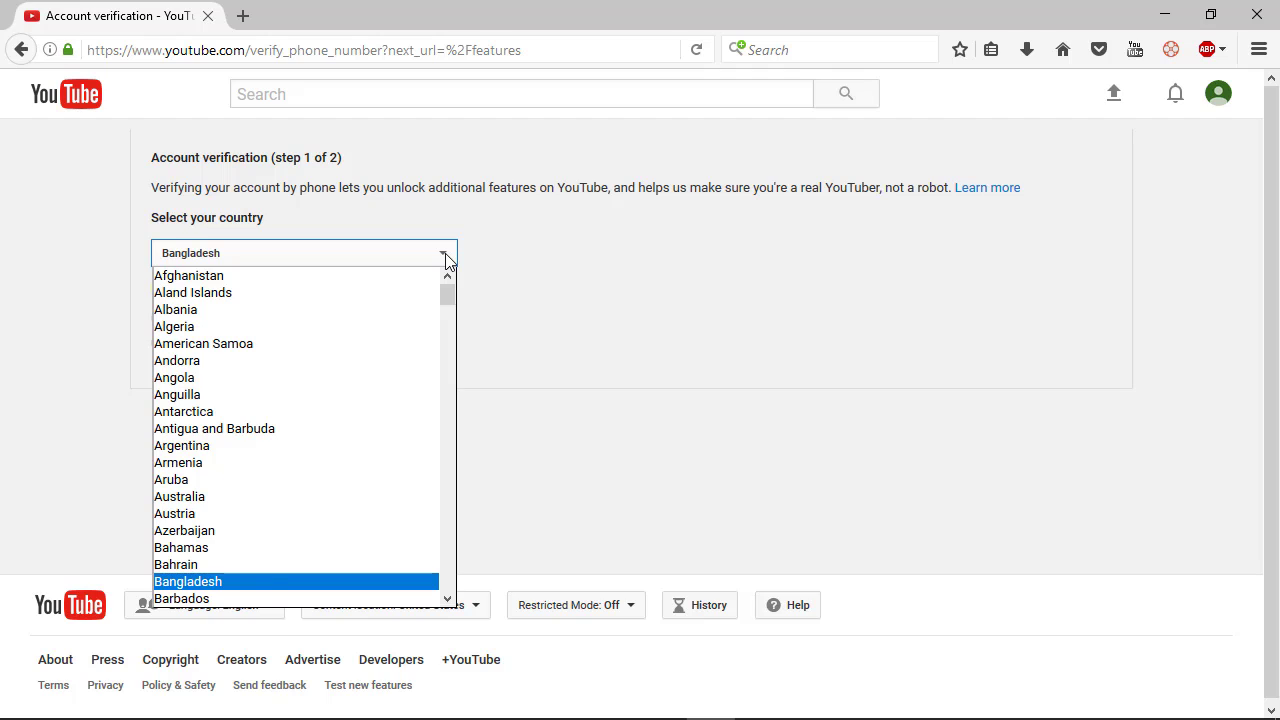
click(447, 260)
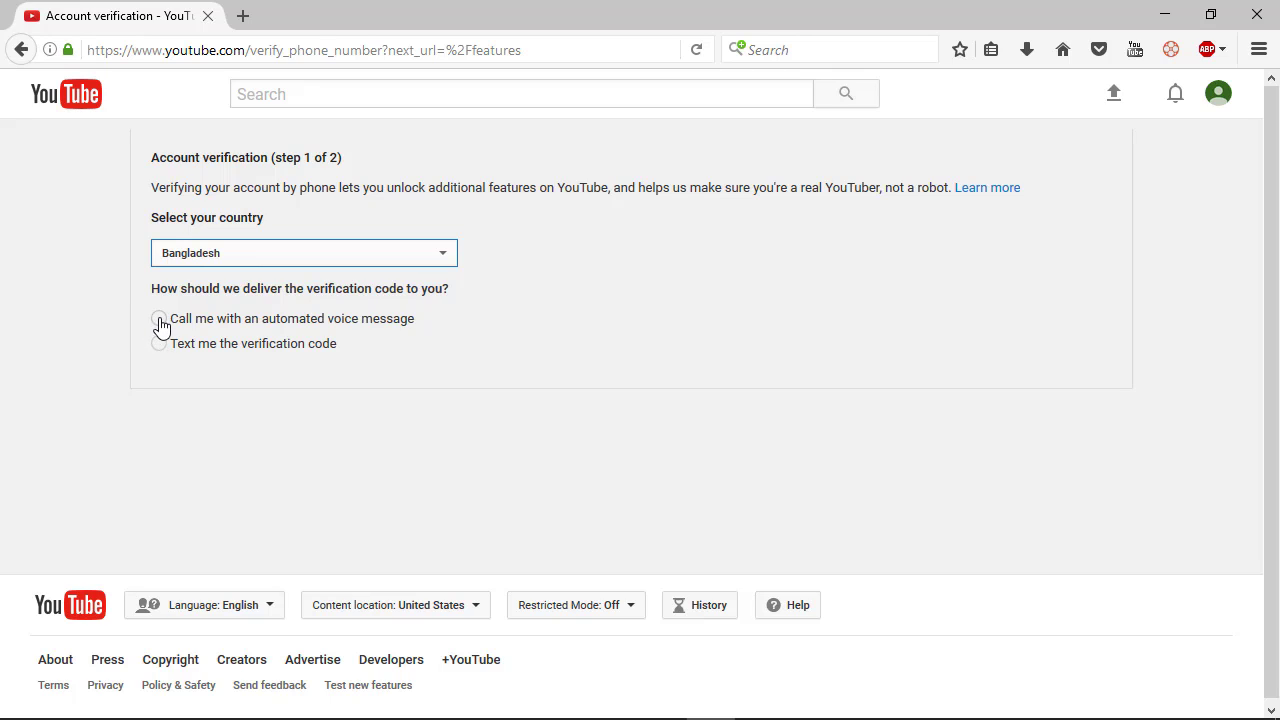
click(160, 346)
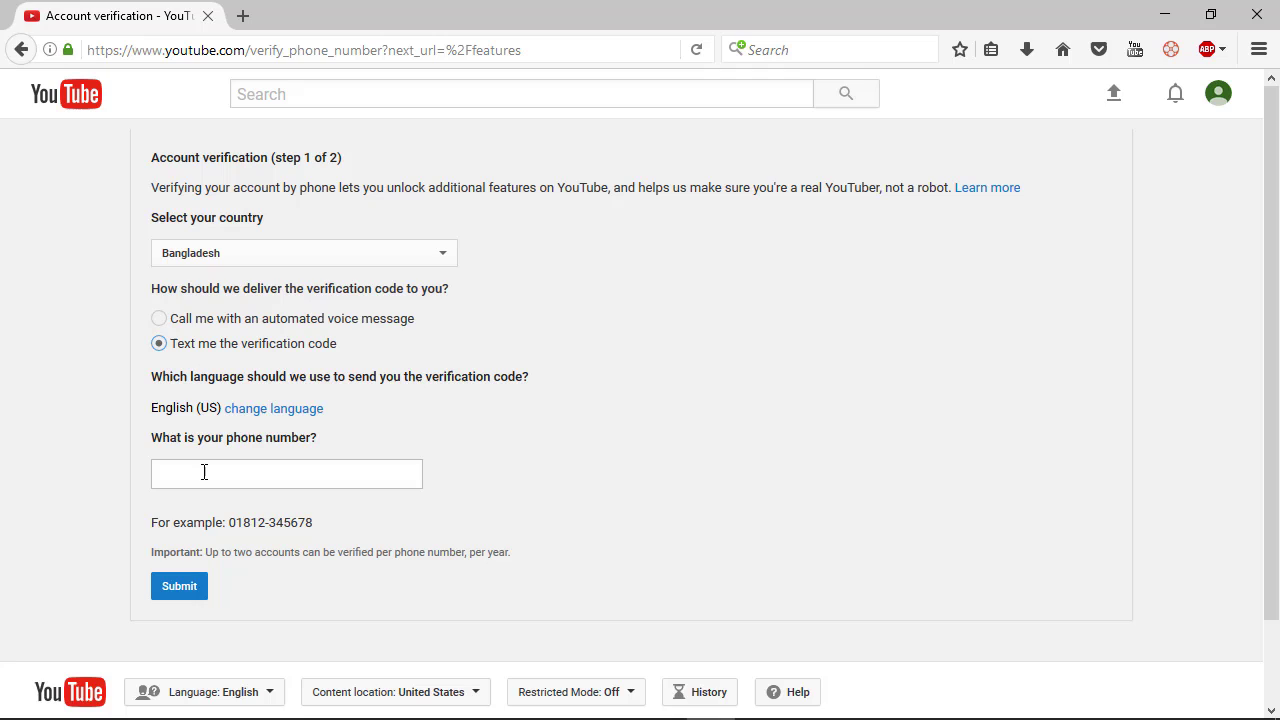
- Enter the mobile phone number and submit it to receive a 6-digit code by SMS
click(204, 472)
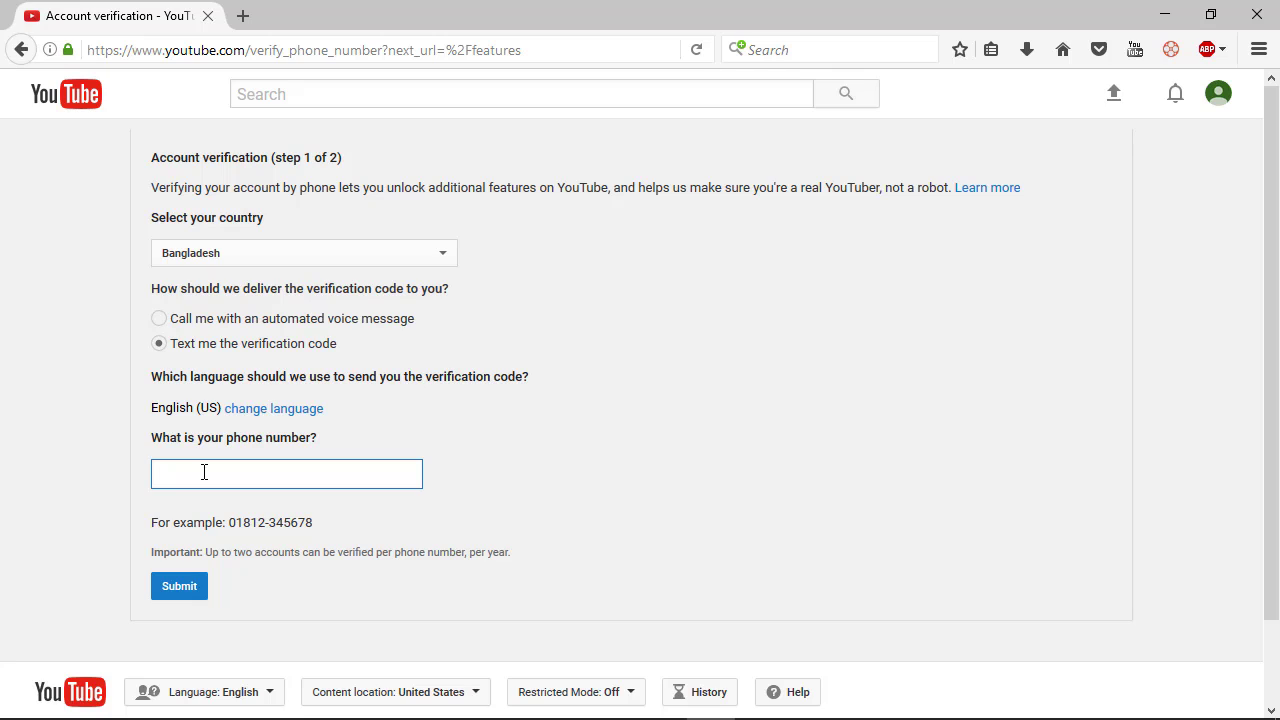
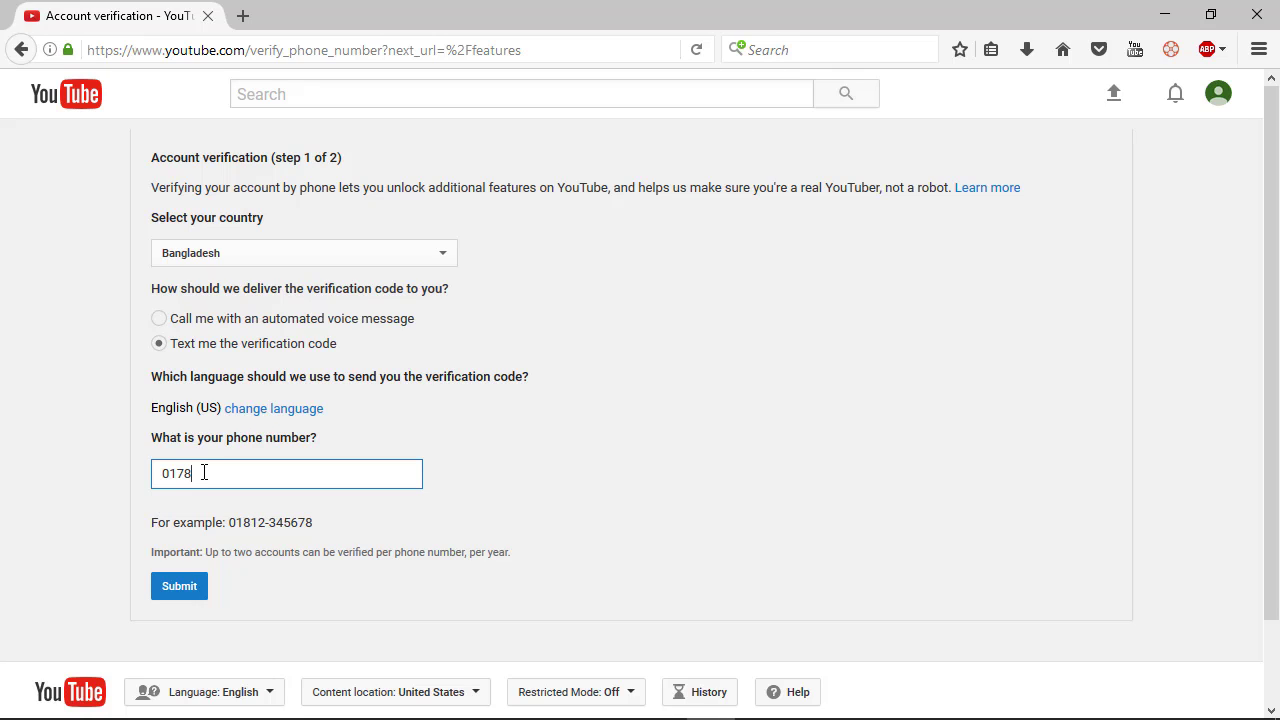
click(179, 587)
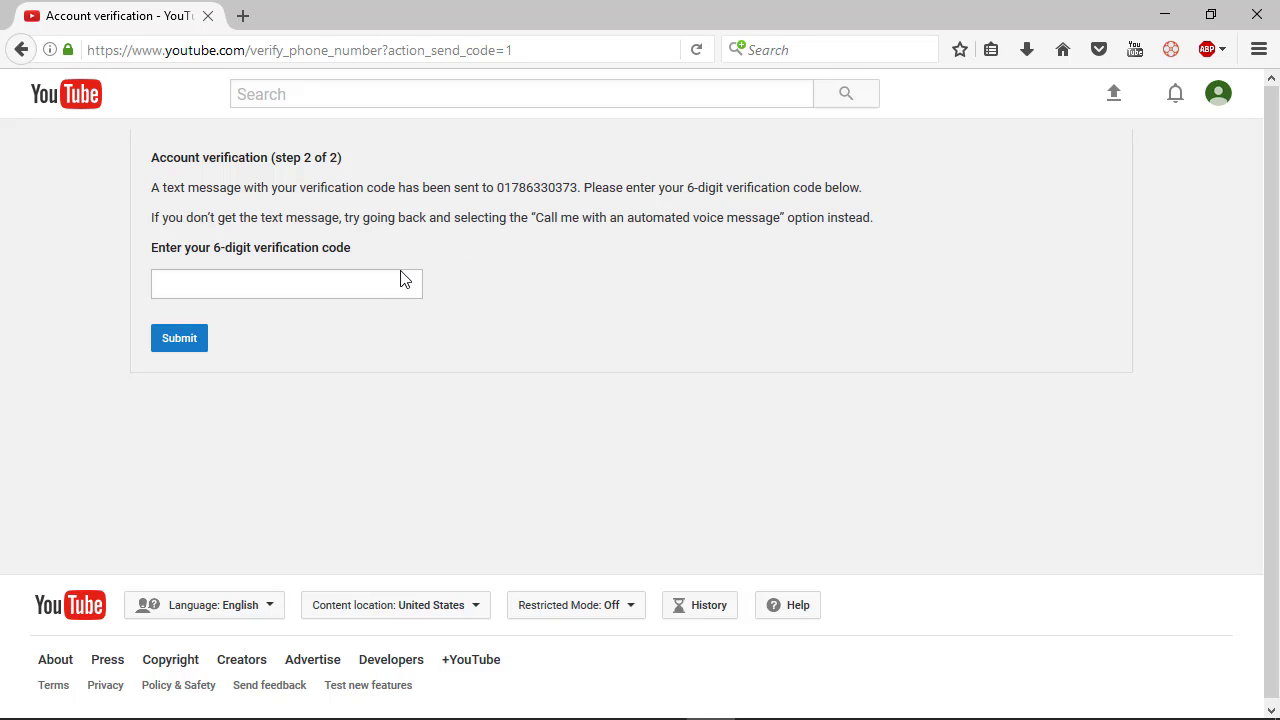
- Enter the six-digit verification code from the text message and submit it
click(380, 287)
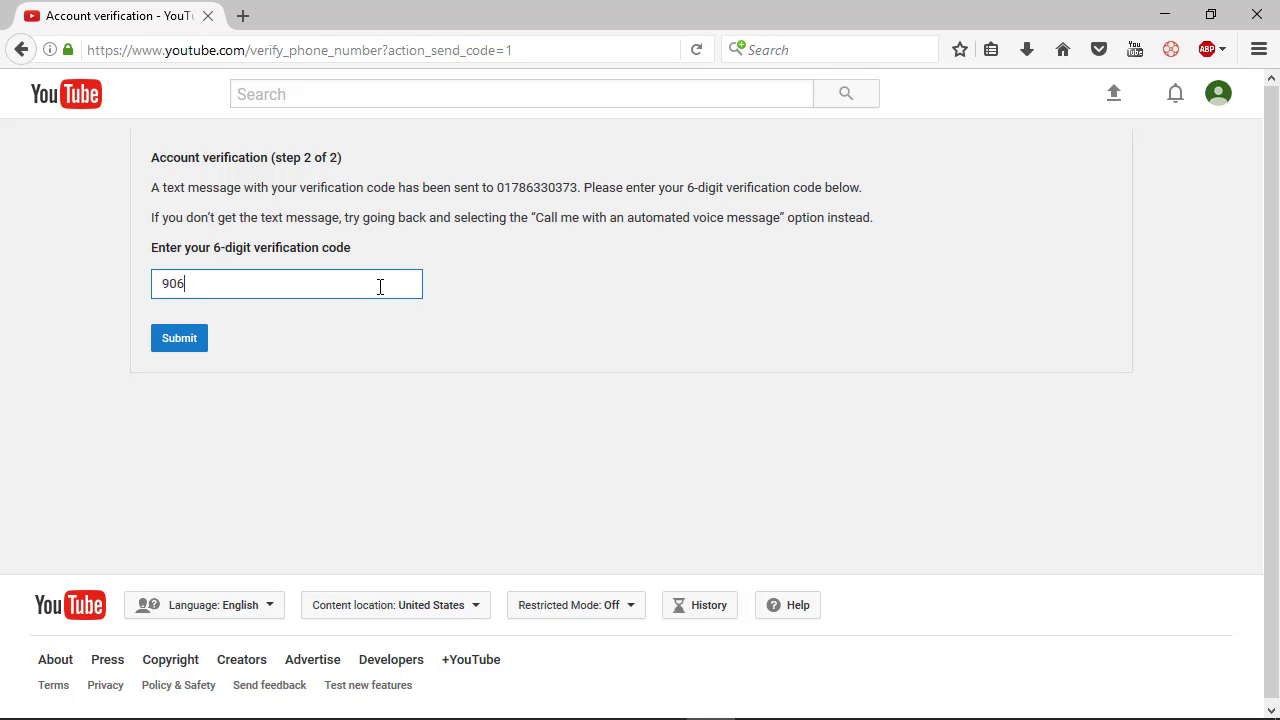
click(196, 343)
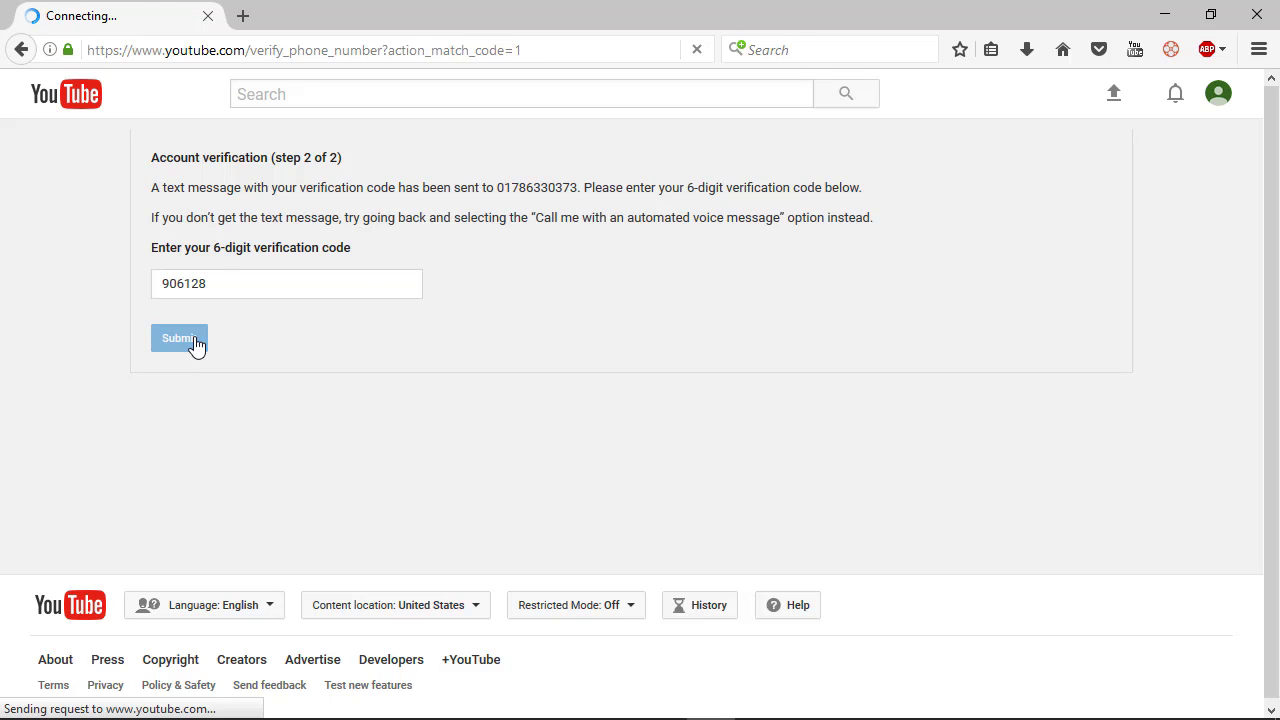